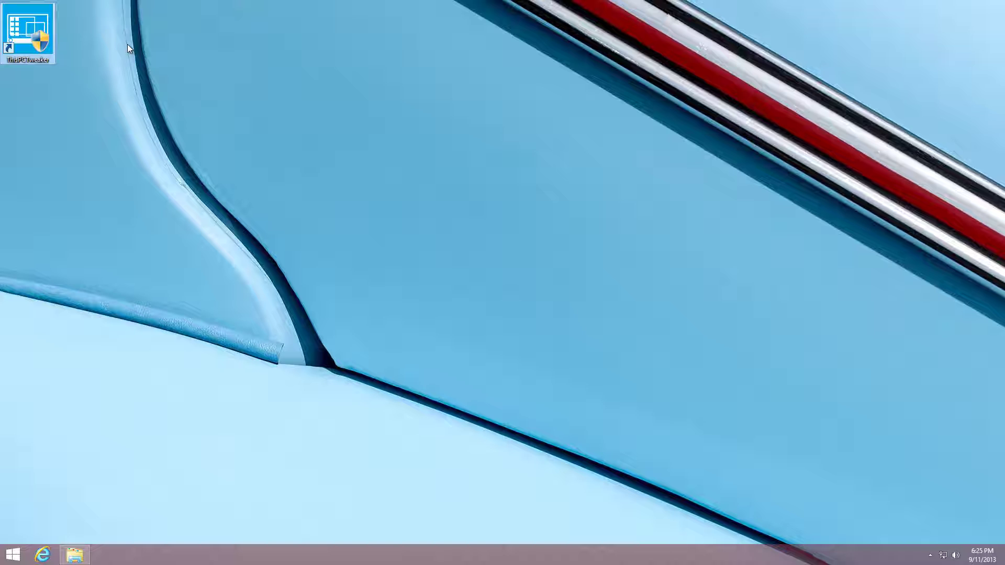
- Restore the minimised This PC window from the taskbar and nudge it slightly left
left_click(72, 556)
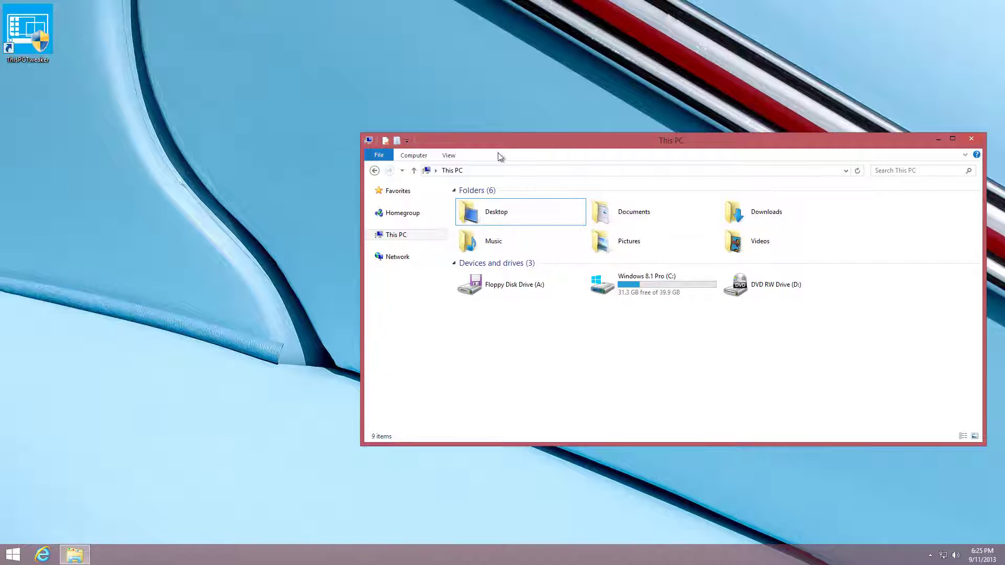
left_click_drag(498, 155, 427, 164)
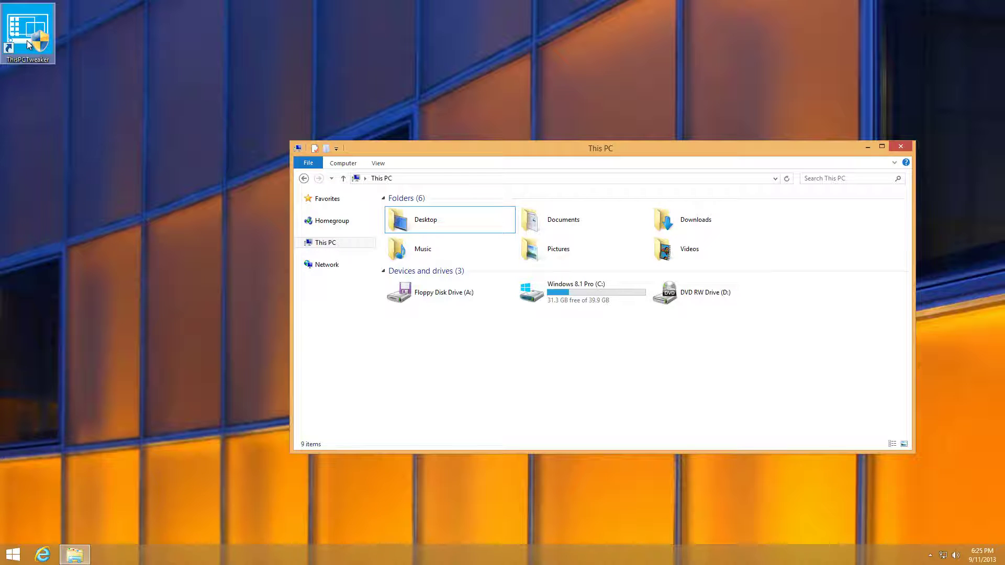
- Launch This PC Tweaker on the left, move This PC to the right, and expand This PC's tree
double_click(27, 40)
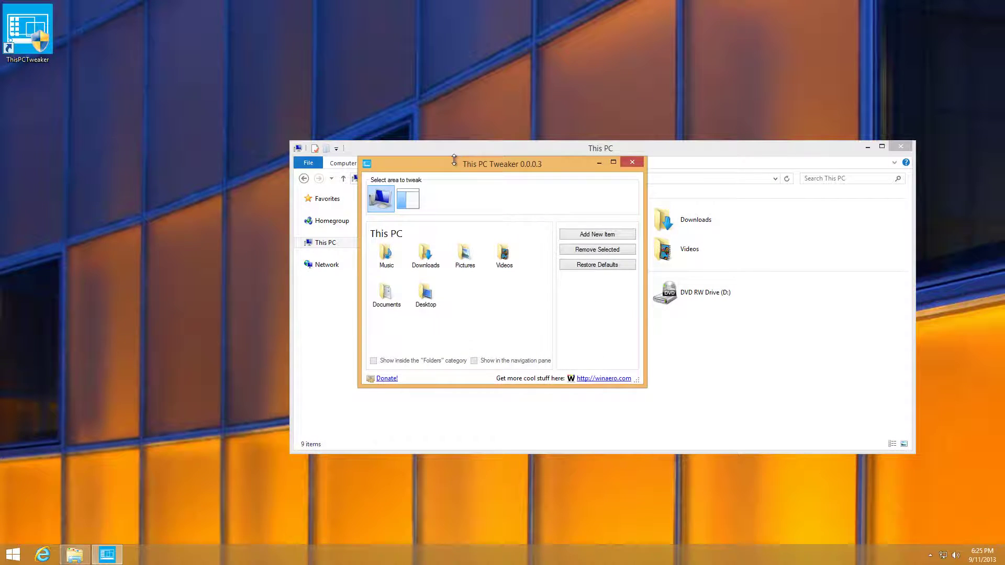
left_click_drag(454, 160, 112, 163)
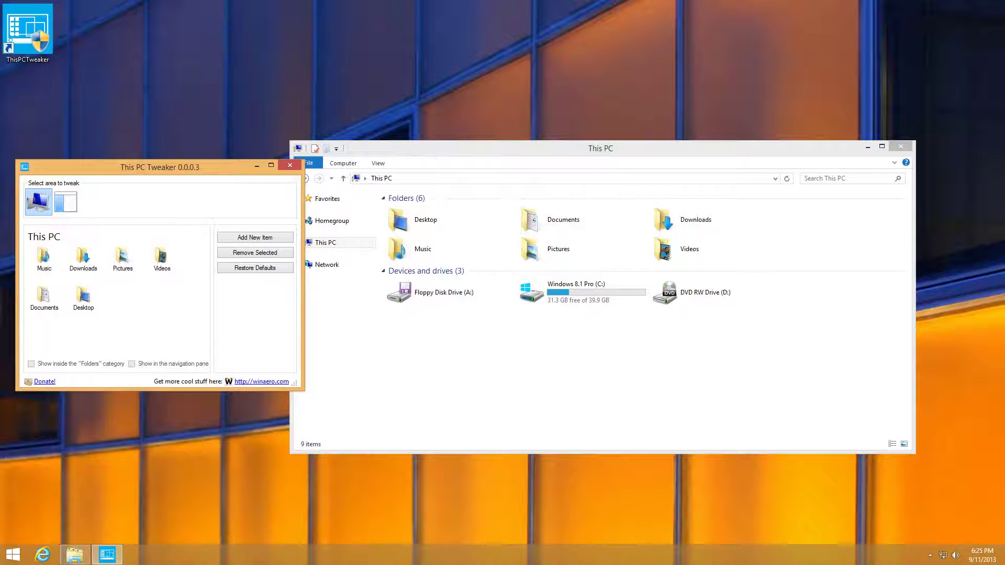
left_click_drag(433, 150, 526, 143)
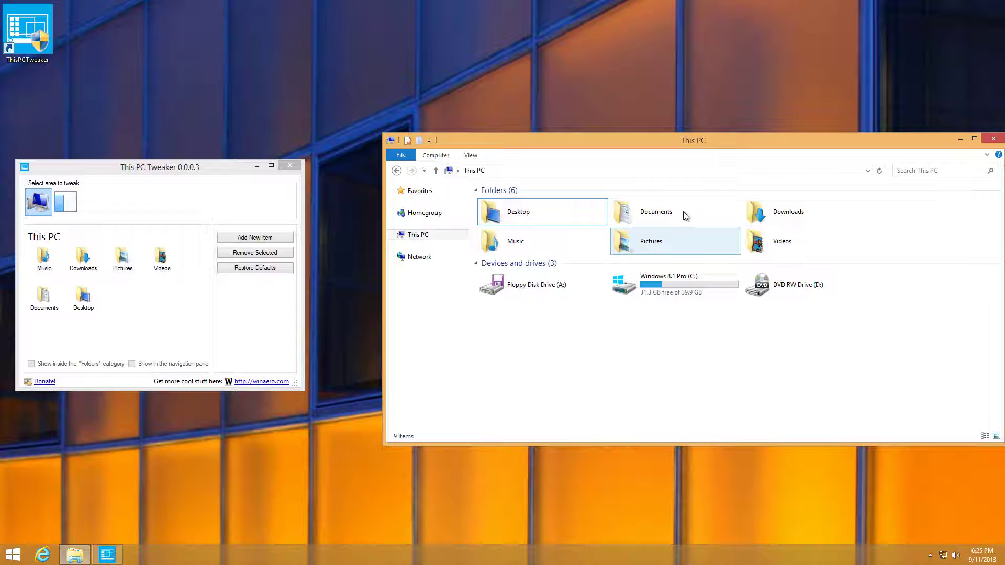
left_click(394, 235)
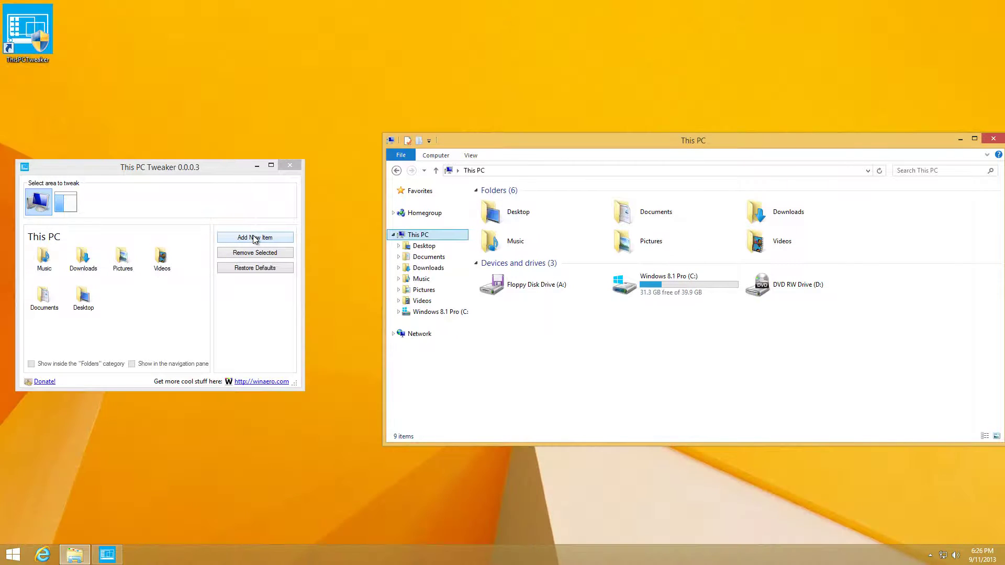
- Add Administrative Tools and All Control Panel Items to This PC, then refresh Explorer
left_click(255, 238)
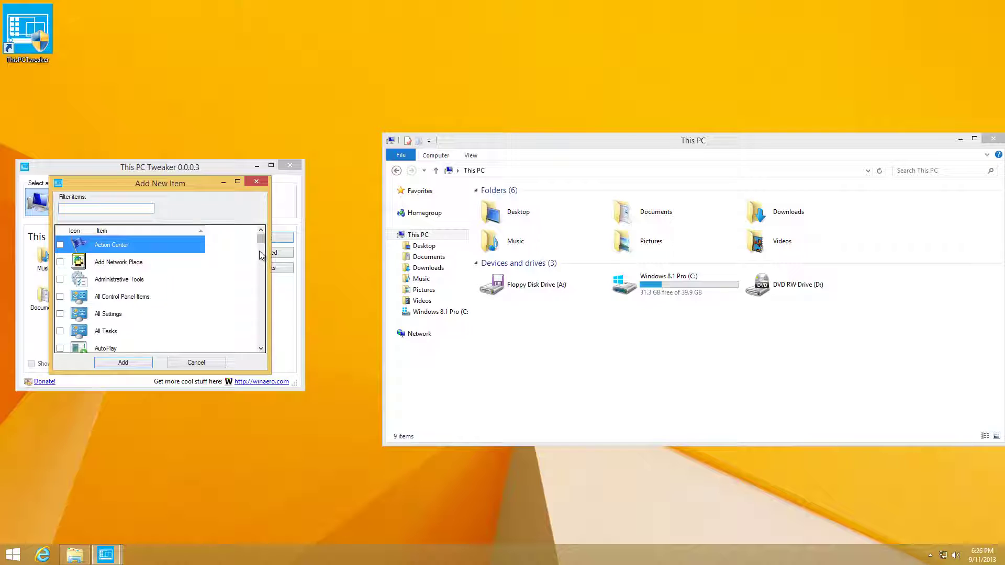
left_click(60, 279)
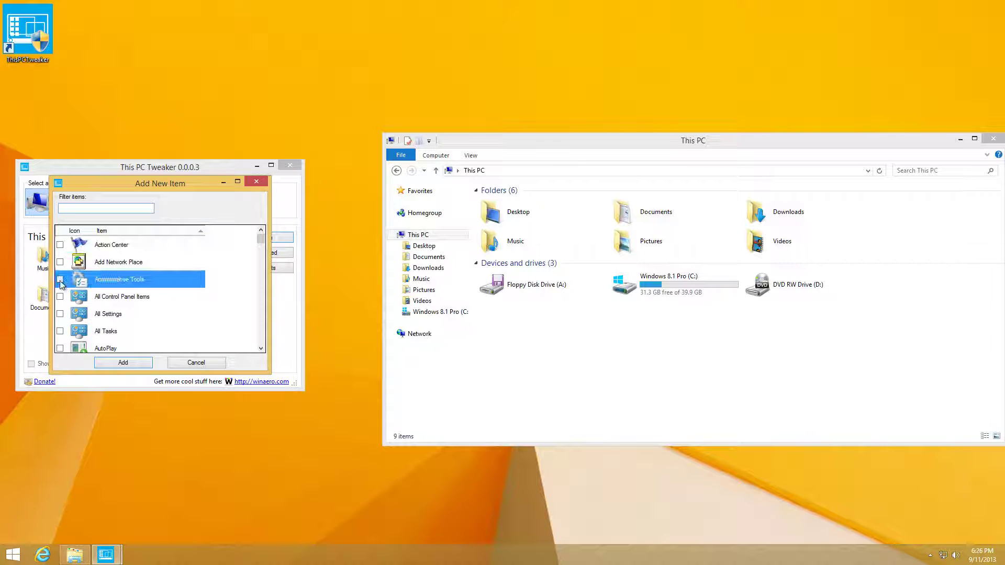
left_click(61, 297)
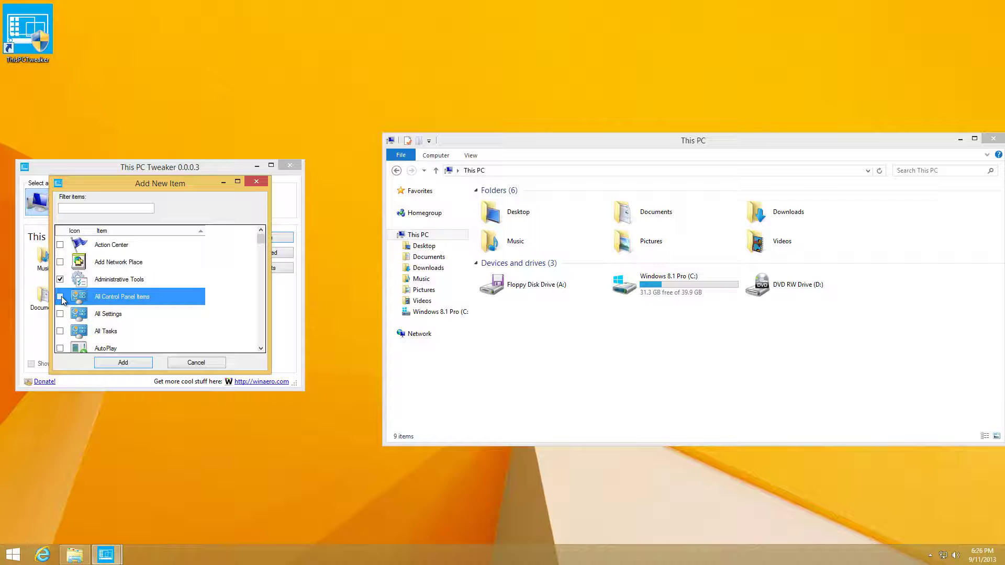
left_click(127, 362)
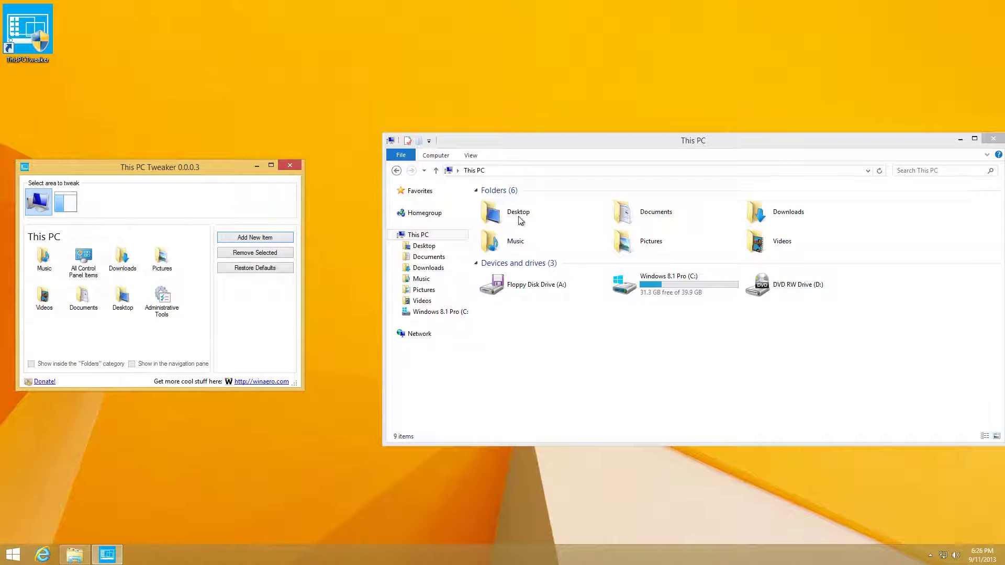
left_click(879, 172)
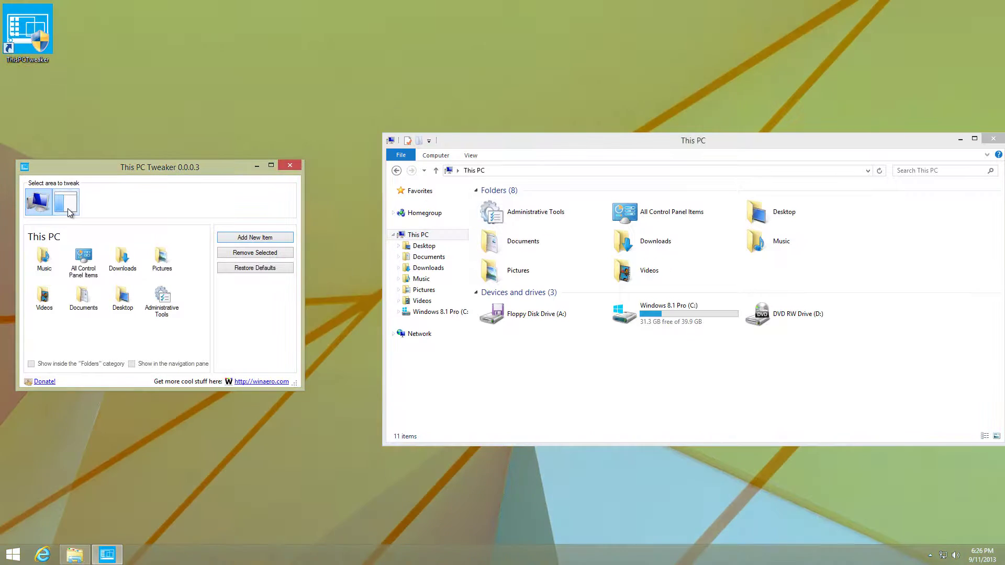
- In the Navigation Pane section, remove Homegroup and SkyDrive and restart Explorer
left_click(69, 210)
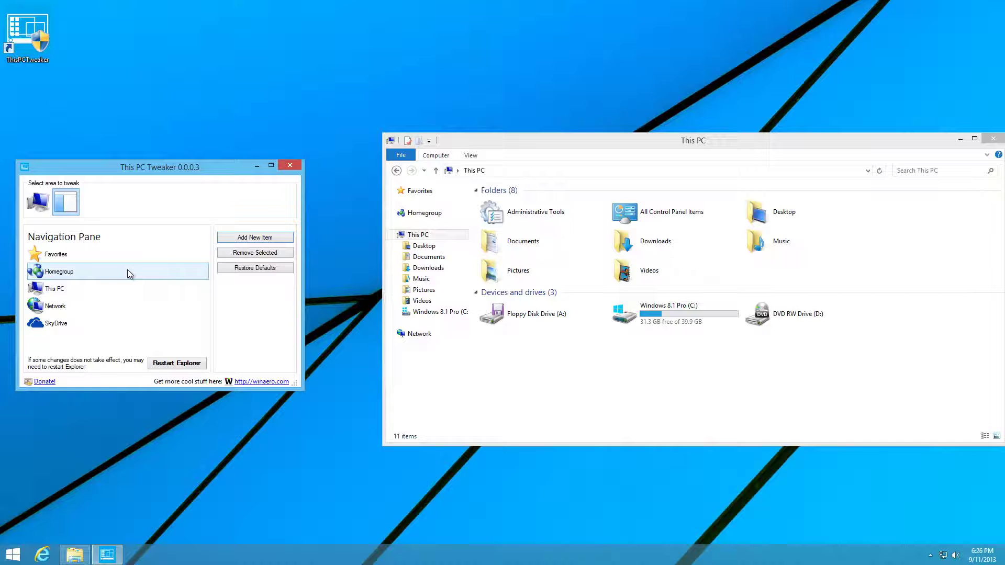
left_click(69, 277)
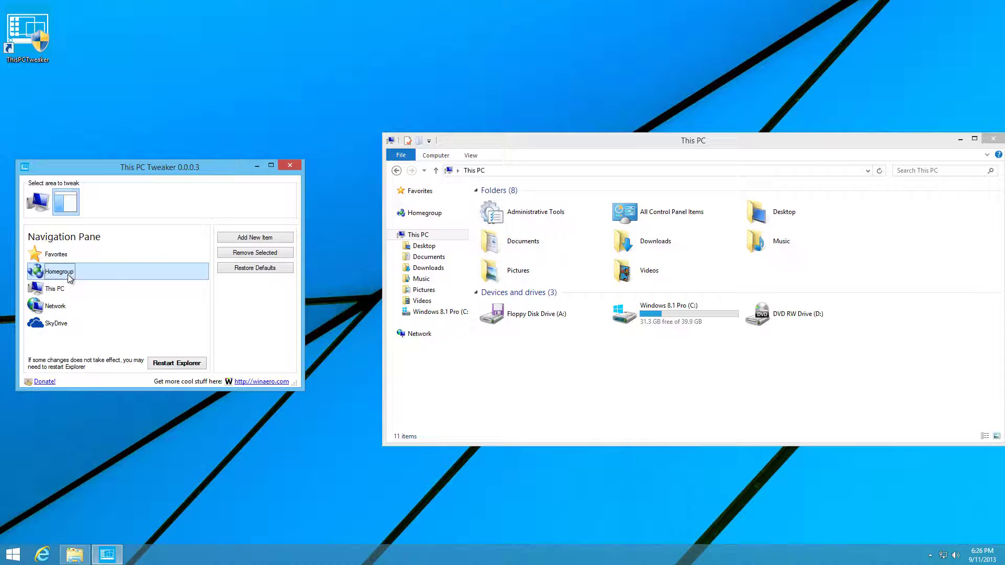
left_click(248, 254)
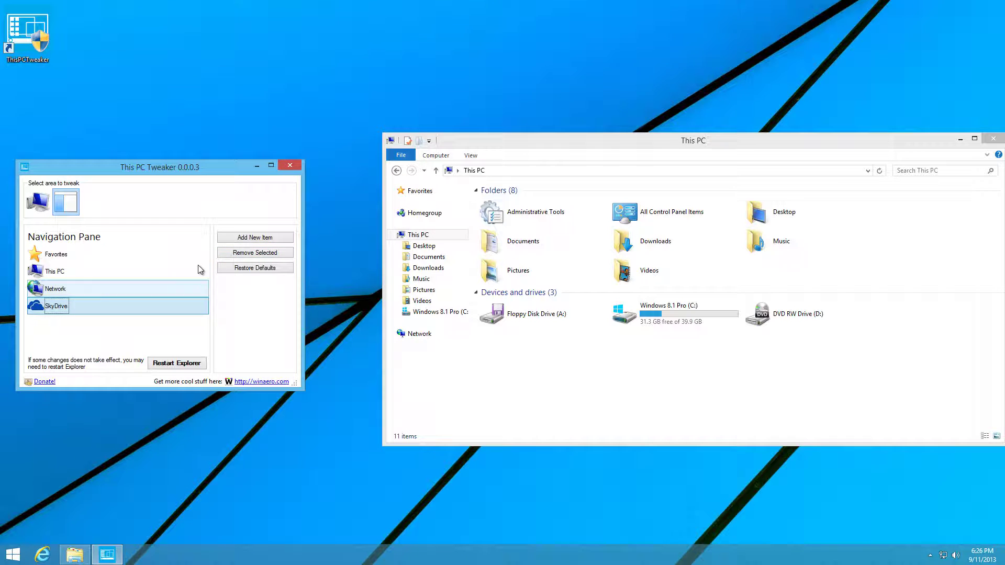
left_click(222, 252)
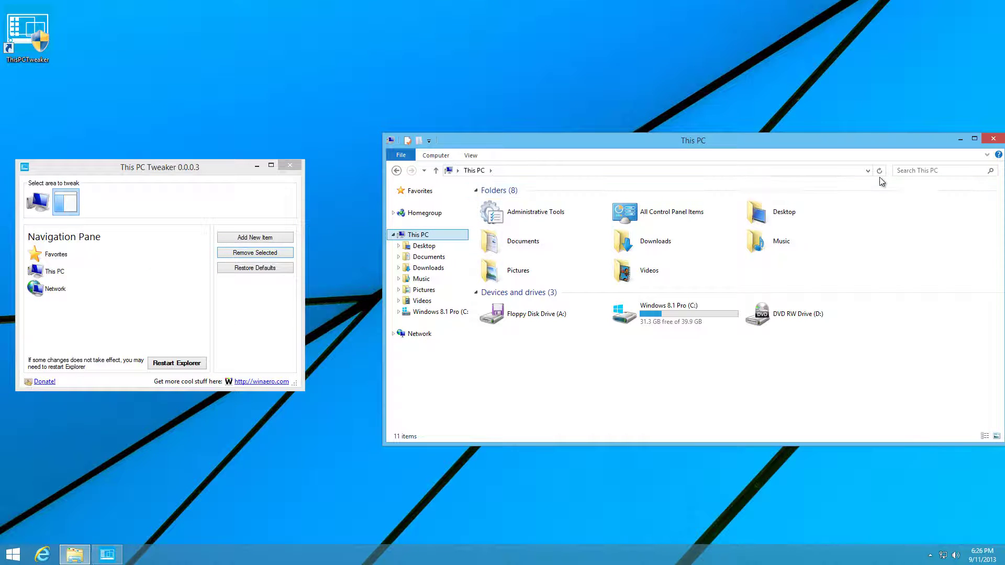
left_click(156, 363)
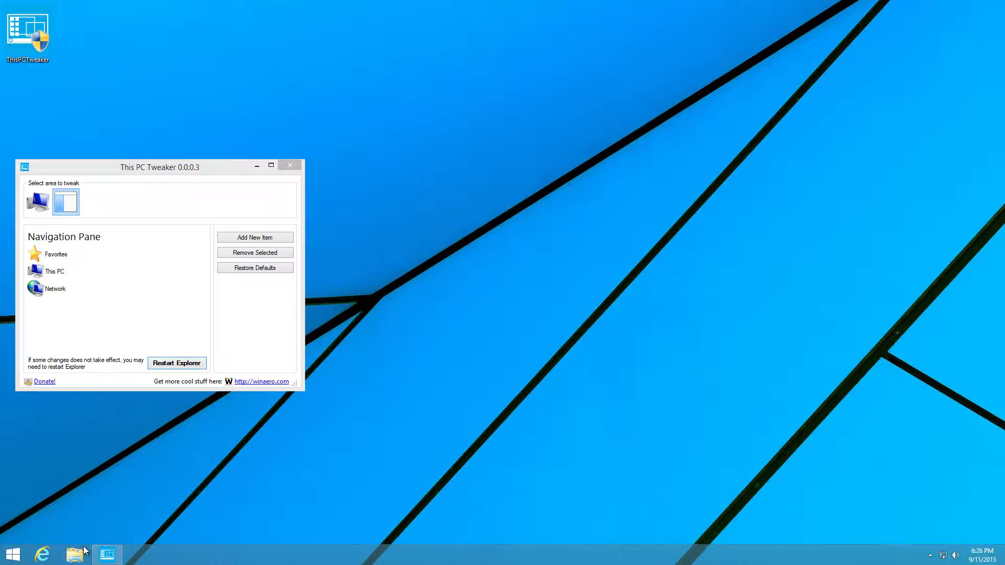
- Reopen This PC, expand its folder tree, and select This PC in the tweaker's list
left_click(84, 550)
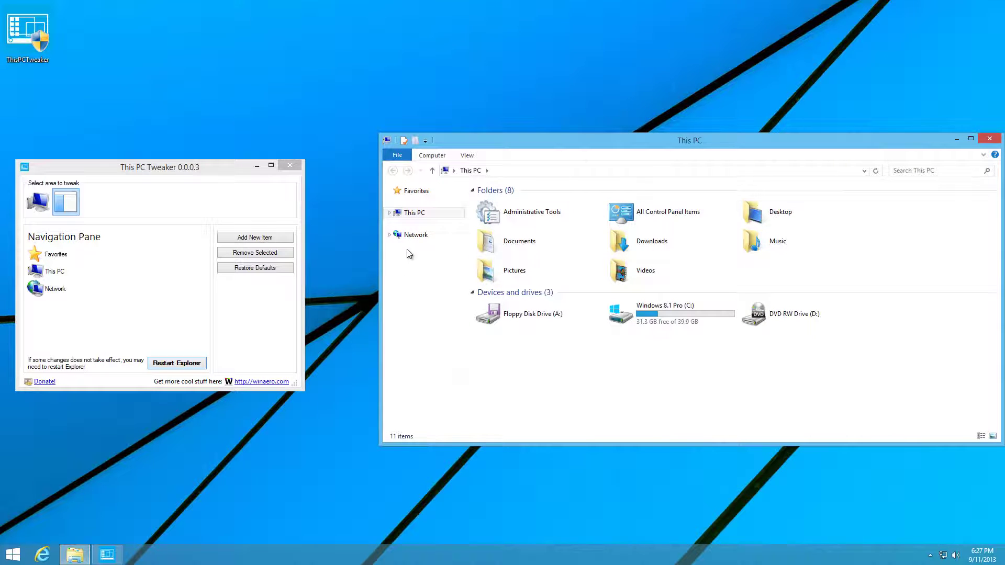
left_click(416, 214)
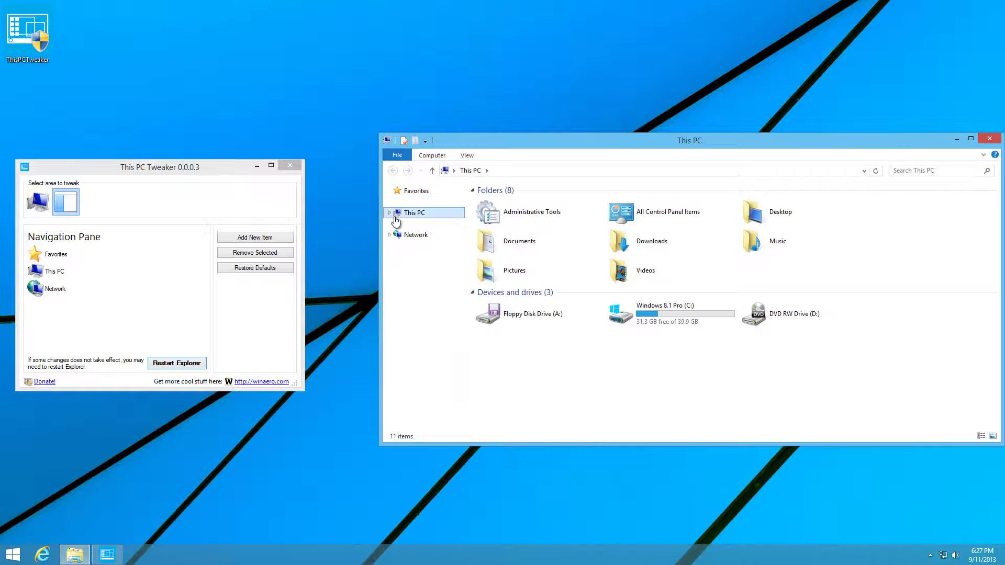
left_click(390, 213)
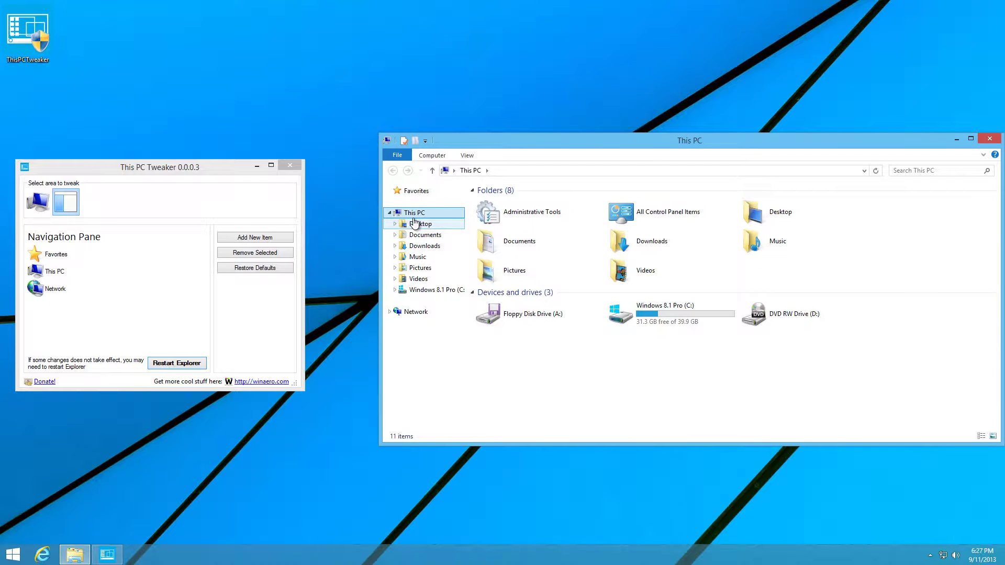
left_click(206, 273)
left_click(238, 272)
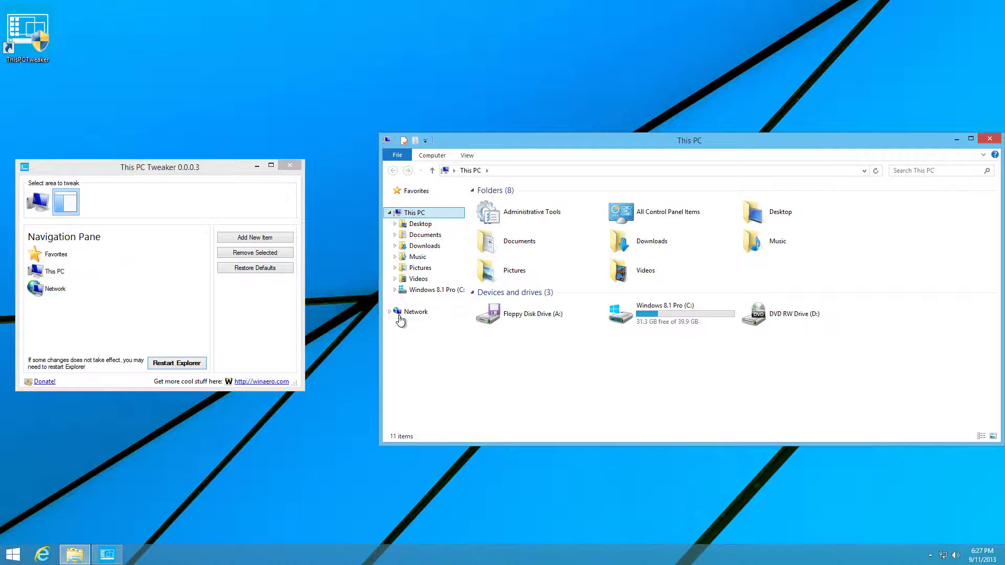
- Add Control Panel, Get Programs and Power Options as navigation pane entries, then restart Explorer
left_click(250, 240)
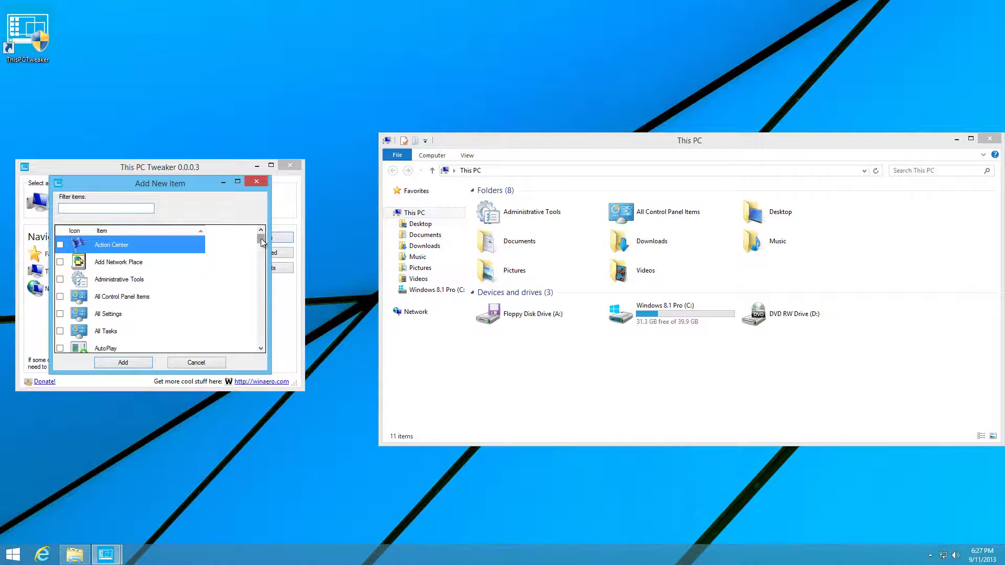
left_click_drag(256, 239, 260, 271)
left_click(67, 283)
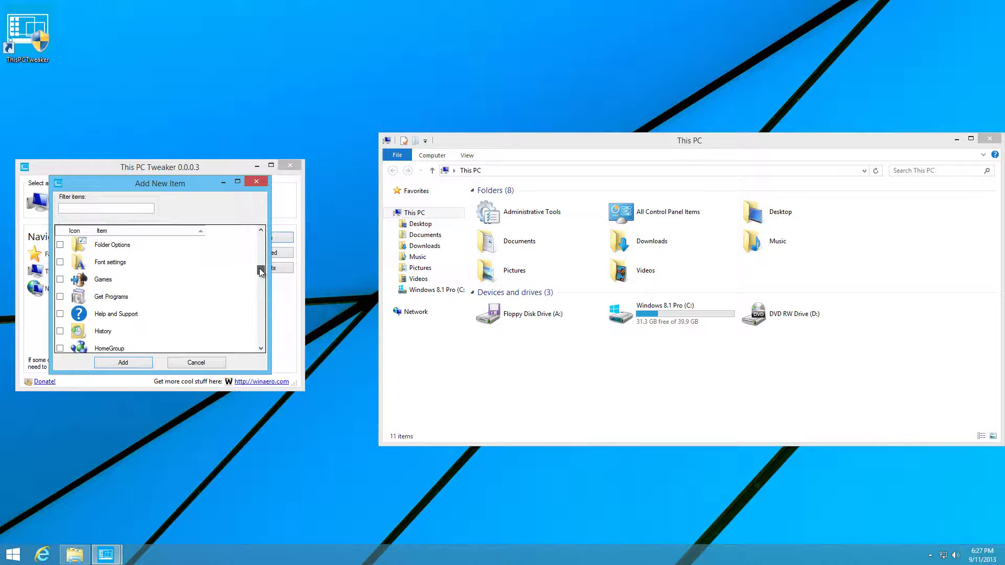
left_click(62, 299)
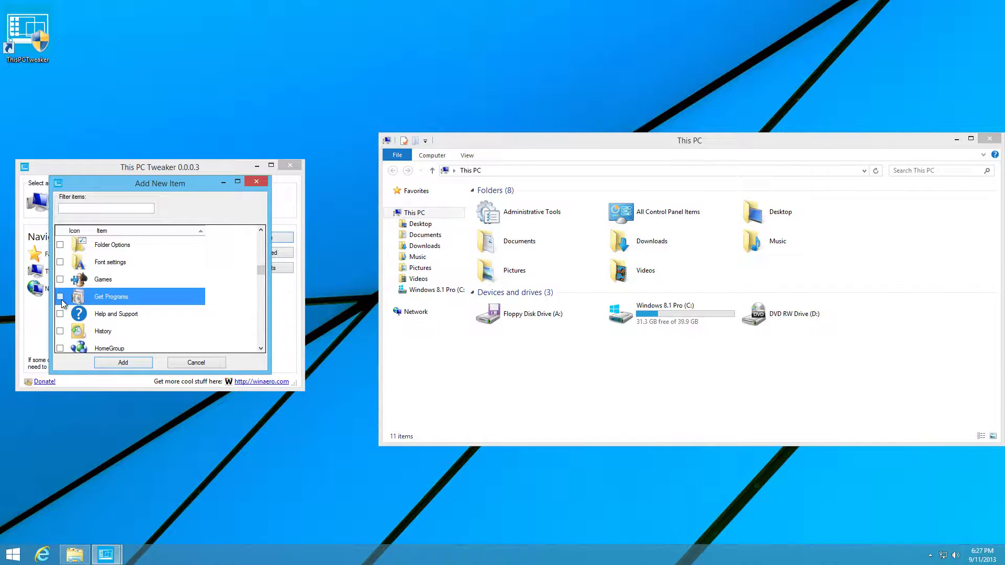
left_click_drag(260, 271, 258, 305)
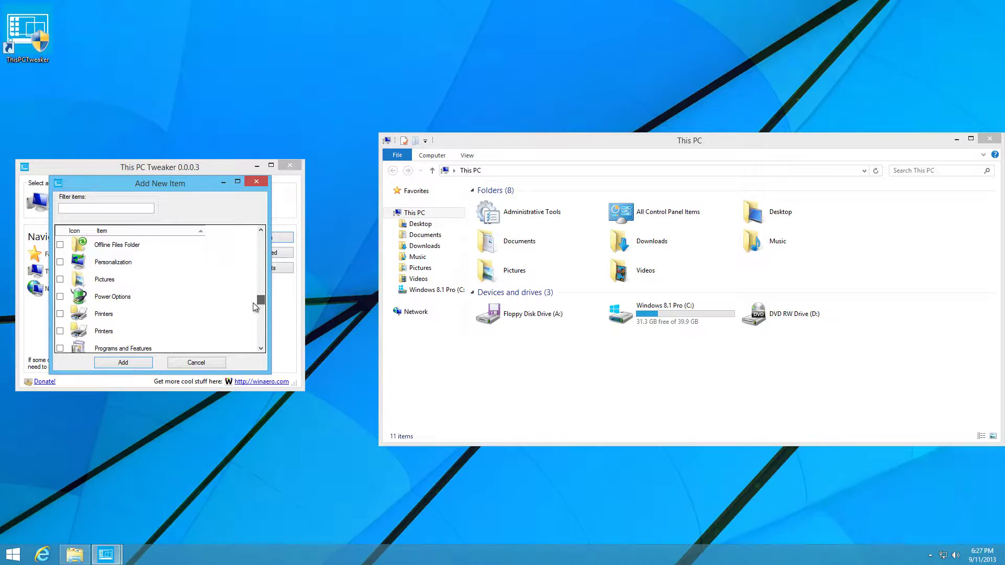
left_click(61, 297)
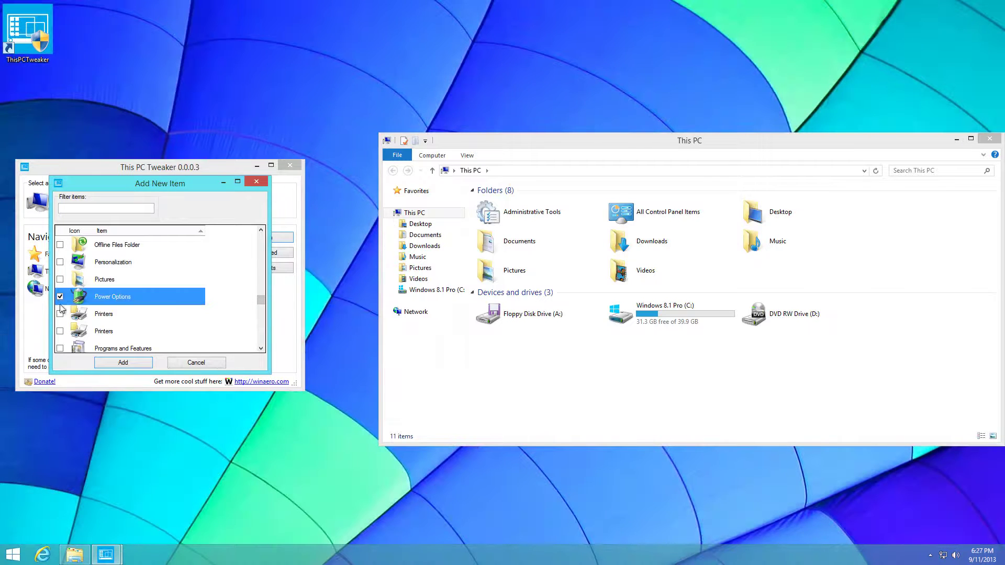
left_click(123, 362)
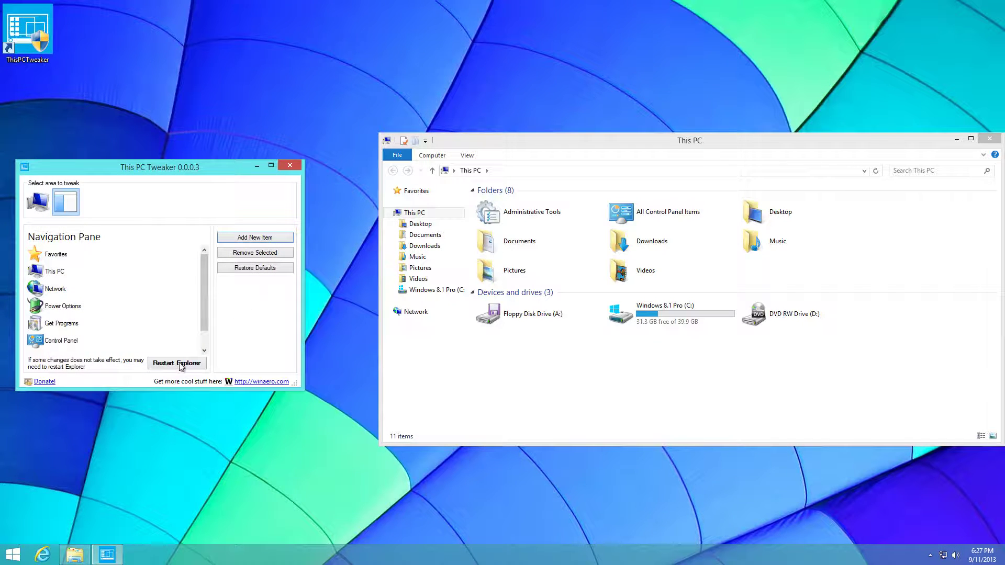
left_click(178, 363)
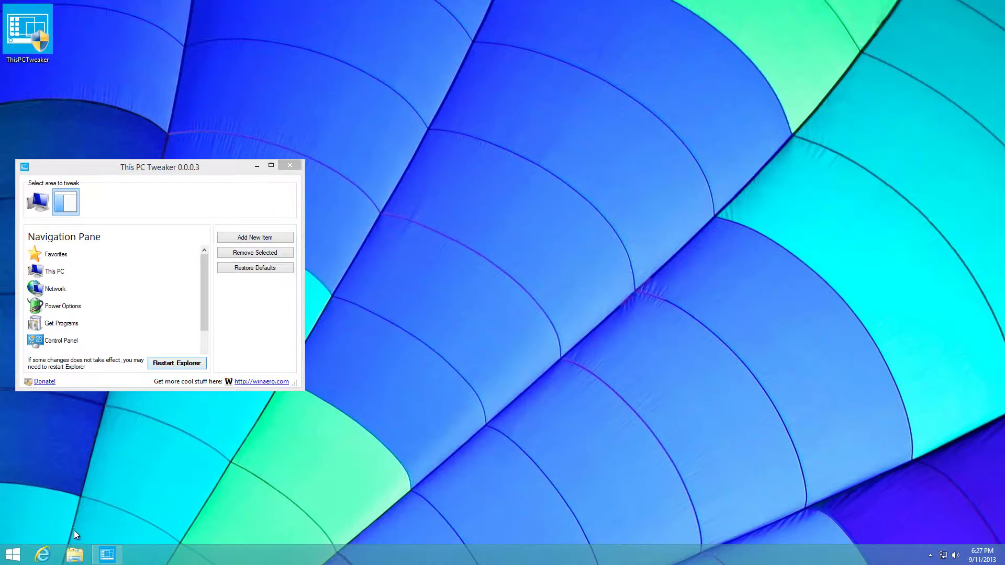
- Reopen This PC, expand Control Panel's categories, and select the Windows 8.1 Pro (C:) drive
left_click(74, 556)
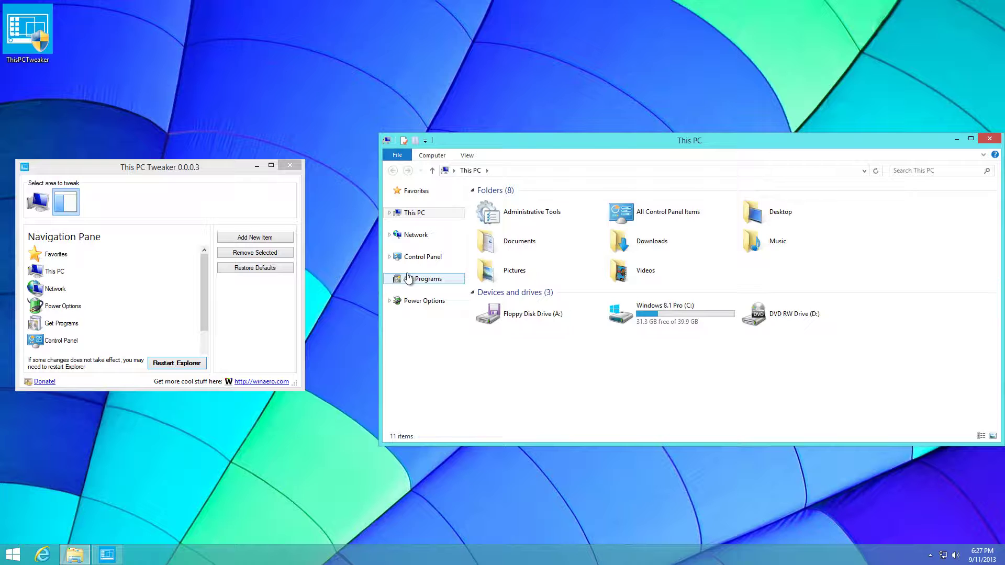
left_click(411, 262)
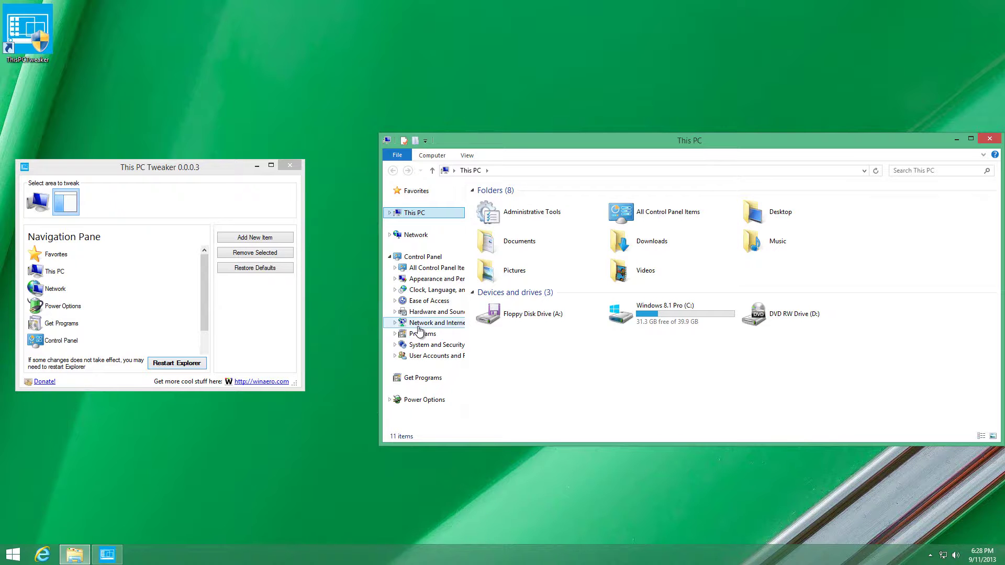
left_click(637, 327)
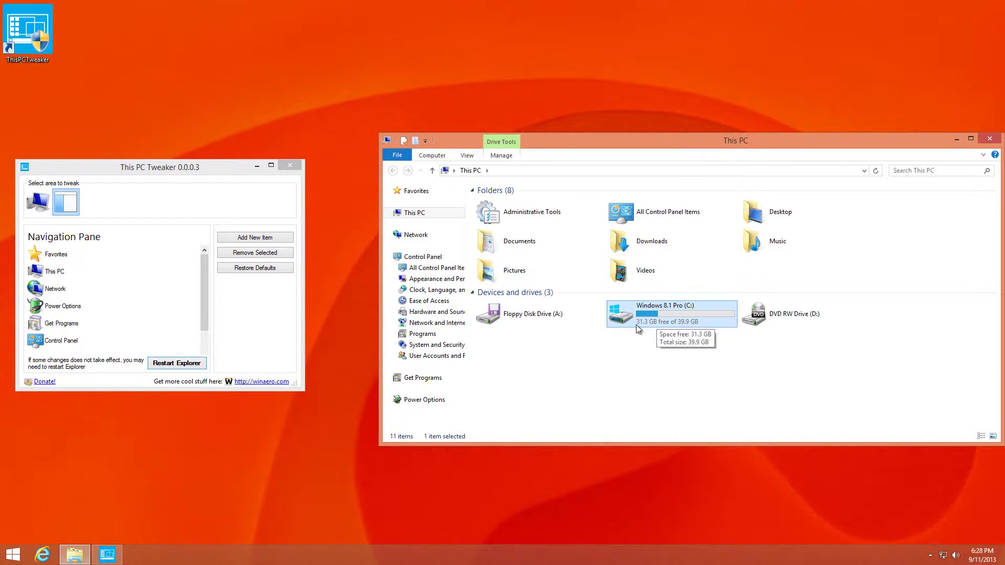